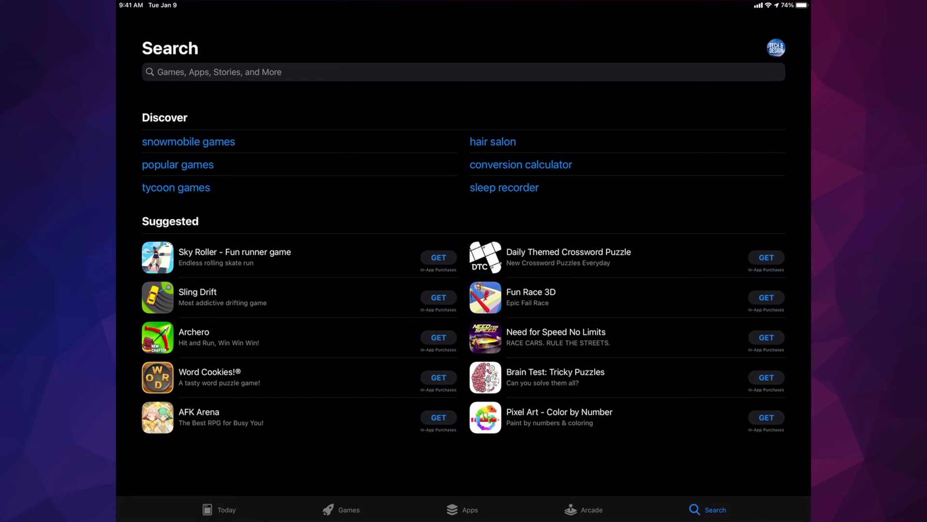
# Search the App Store for 'zoom' so ZOOM Cloud Meetings appears first in the results
pyautogui.click(464, 72)
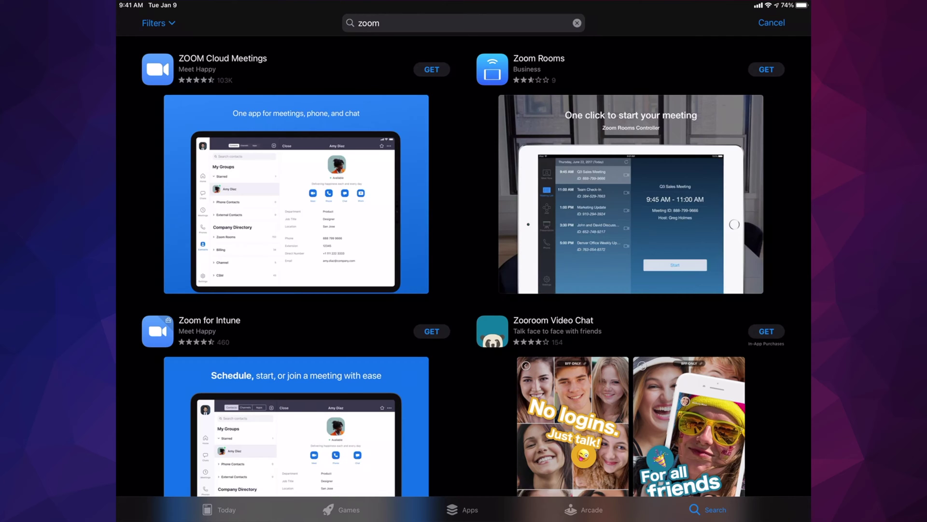
# Get ZOOM Cloud Meetings from its App Store page and install it
pyautogui.click(222, 59)
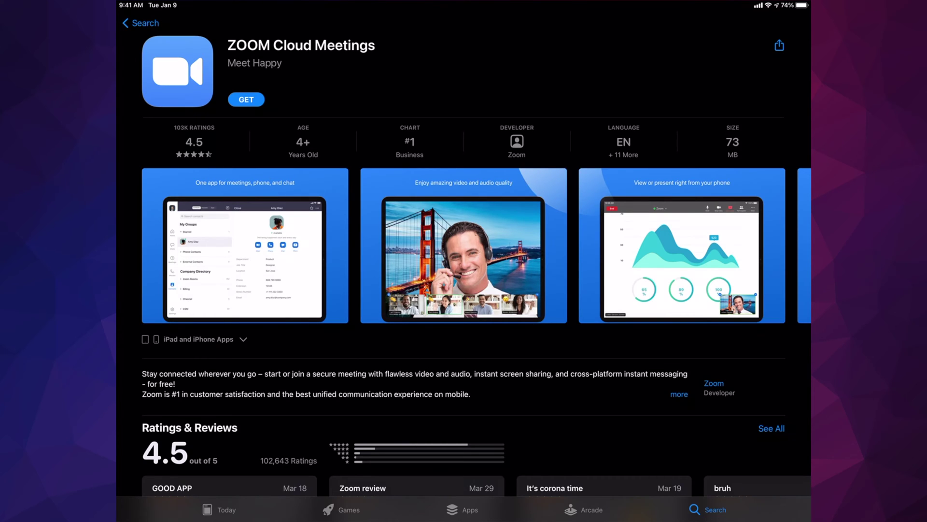
pyautogui.click(246, 100)
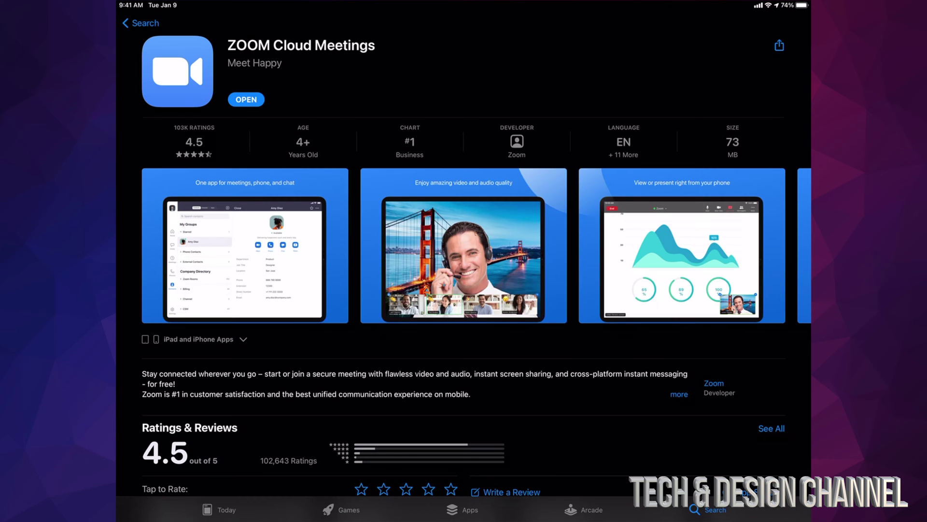
pyautogui.scroll(-6, 464, 290)
pyautogui.scroll(-6, 464, 290)
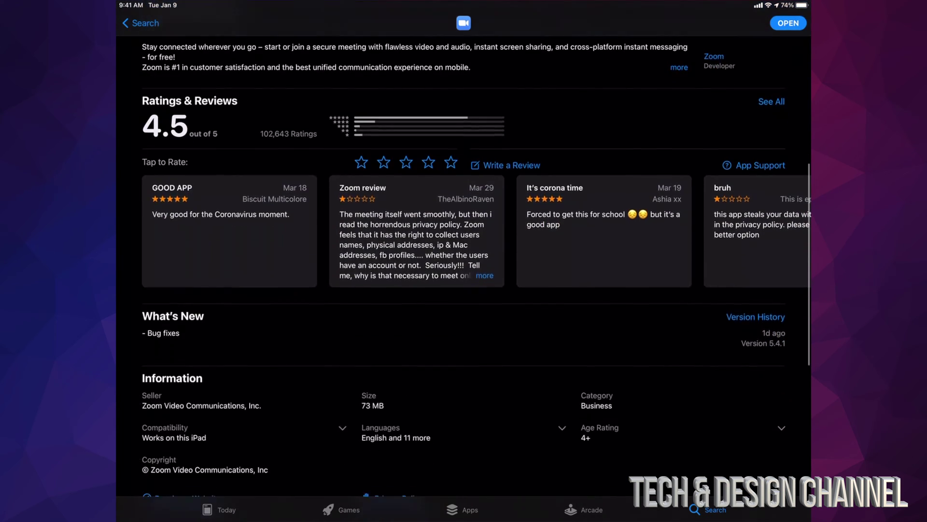
pyautogui.scroll(-4, 464, 290)
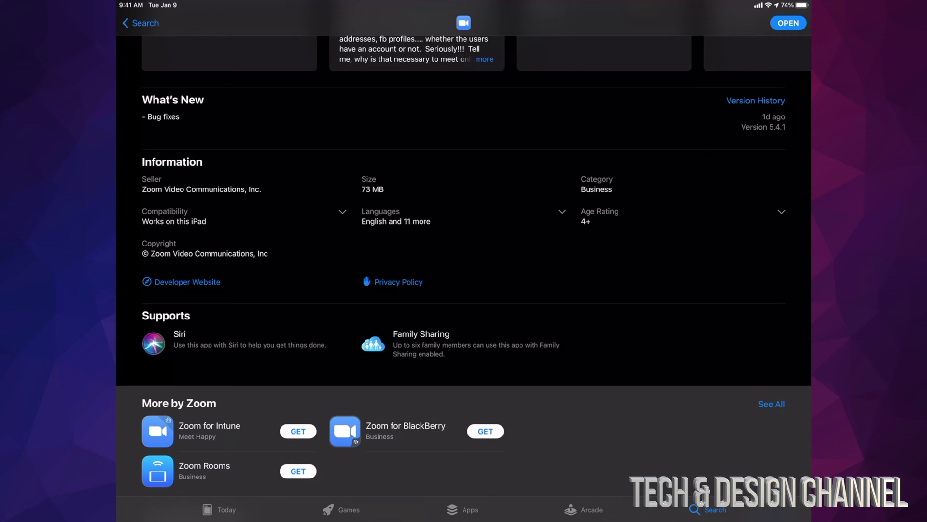
pyautogui.scroll(-2, 464, 290)
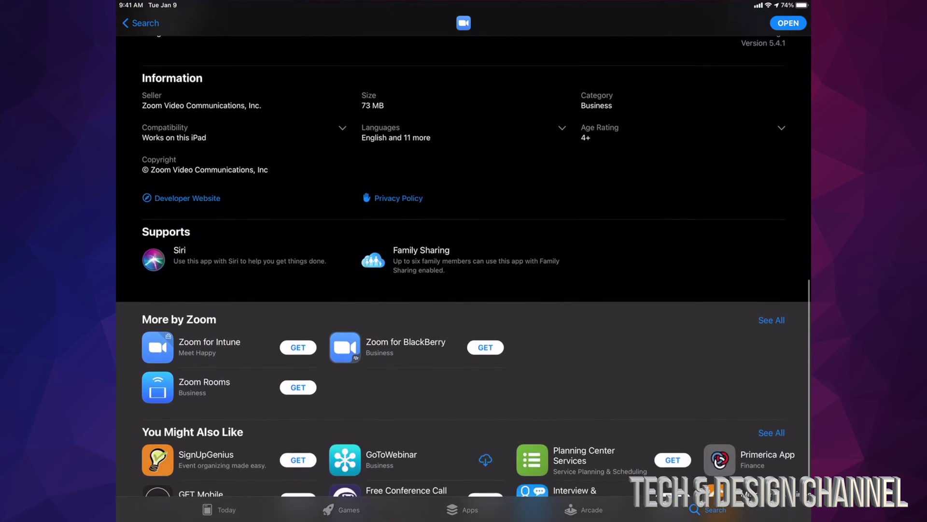
pyautogui.scroll(10, 464, 290)
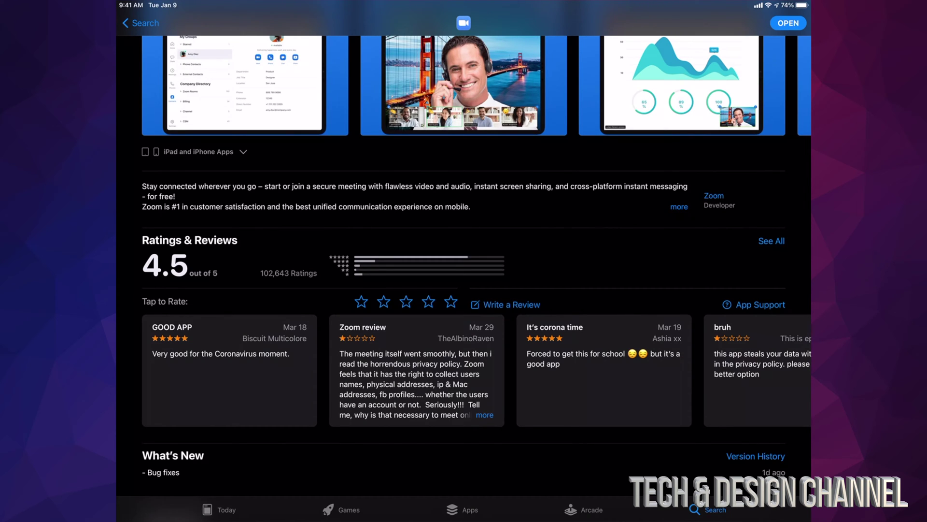
pyautogui.scroll(5, 464, 290)
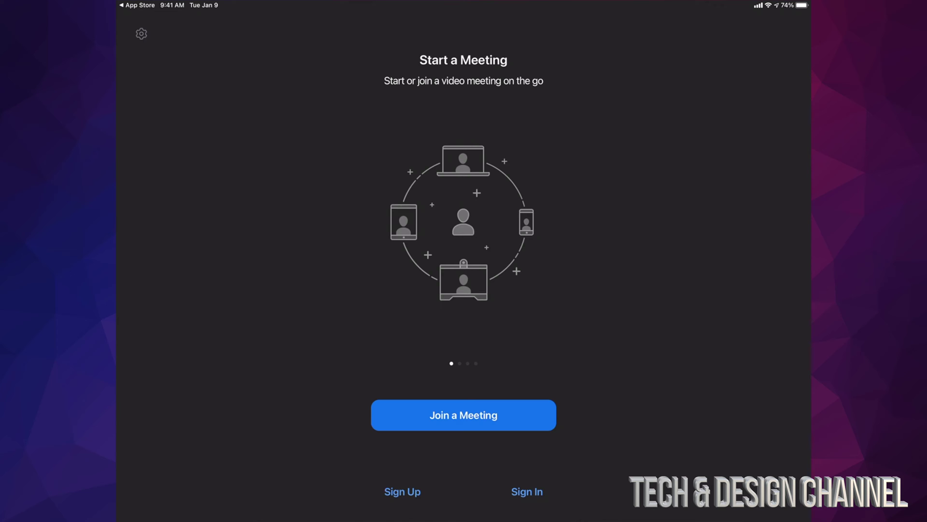
# Submit the Zoom sign-up form, then open Gmail to find Zoom's activation email
pyautogui.click(402, 491)
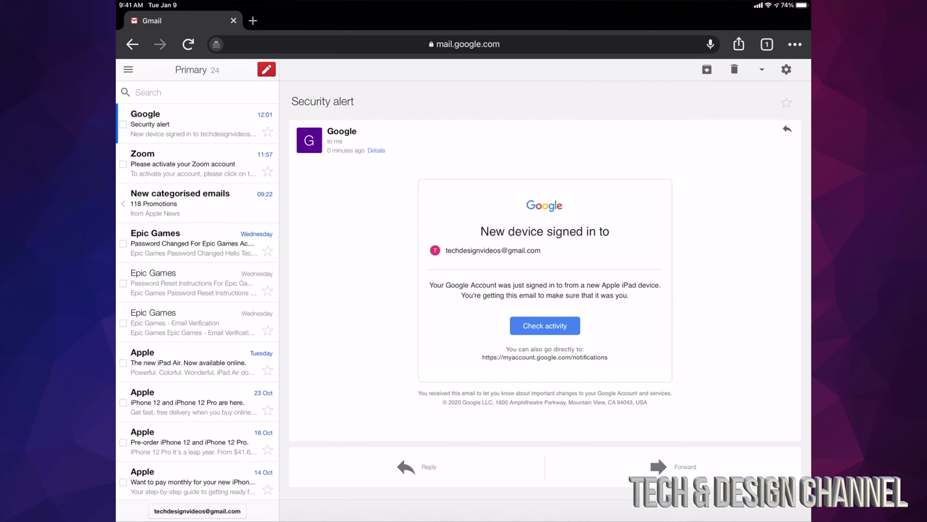
# Open the 'Please activate your Zoom account' email and activate the account
pyautogui.click(198, 162)
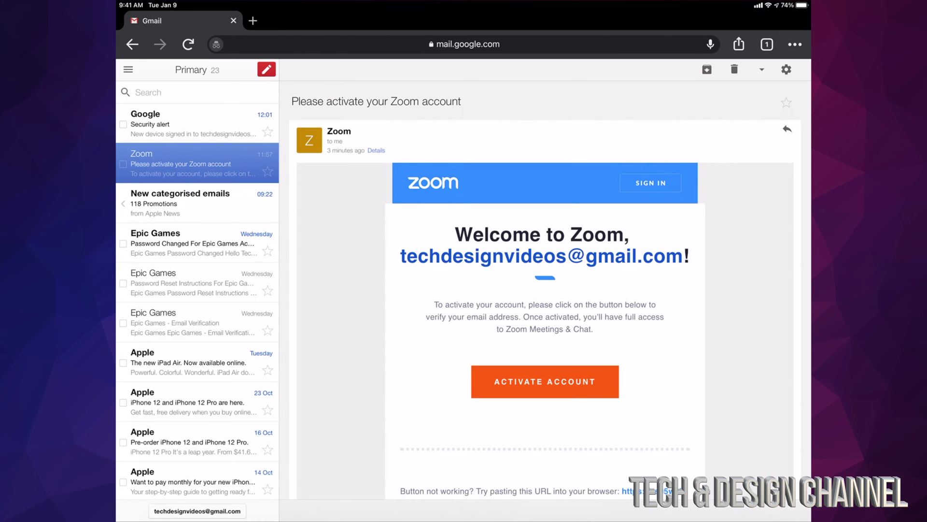
pyautogui.scroll(-4, 545, 290)
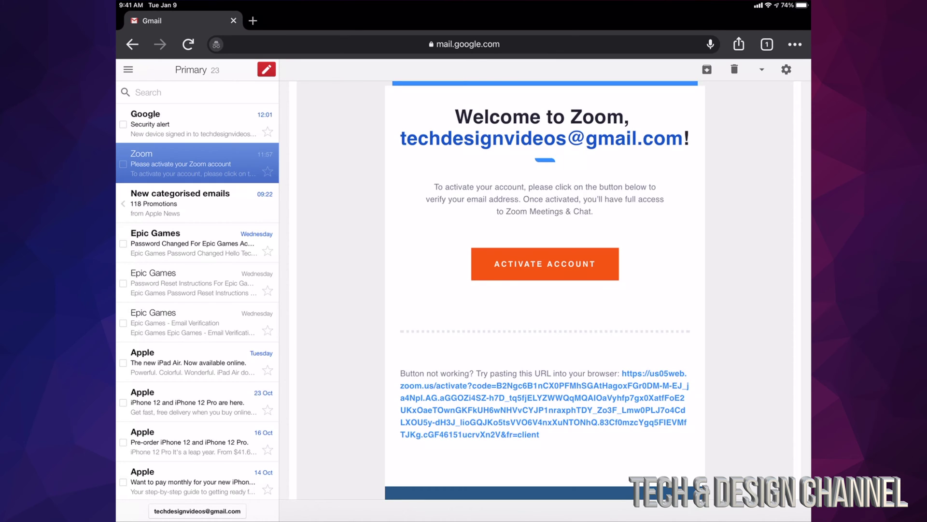
pyautogui.click(545, 263)
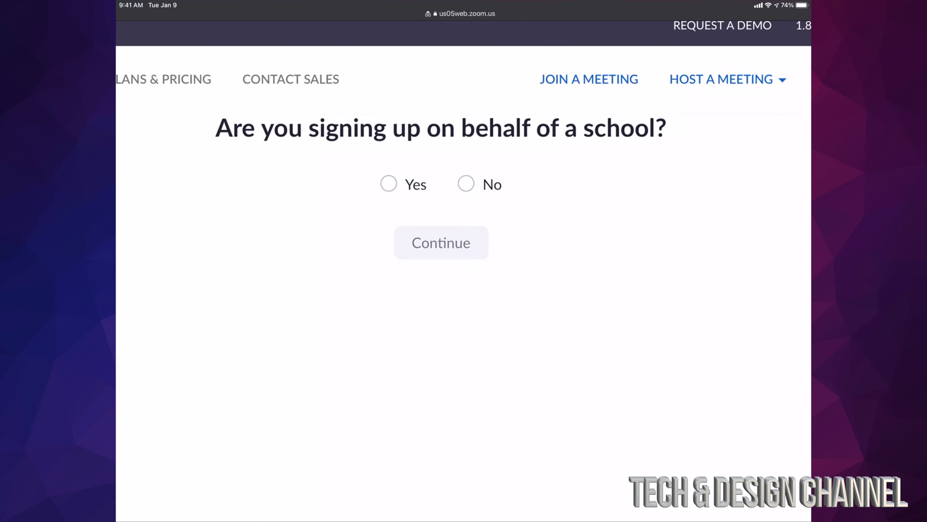
# Answer No to the school question and submit the account name and password
pyautogui.click(466, 185)
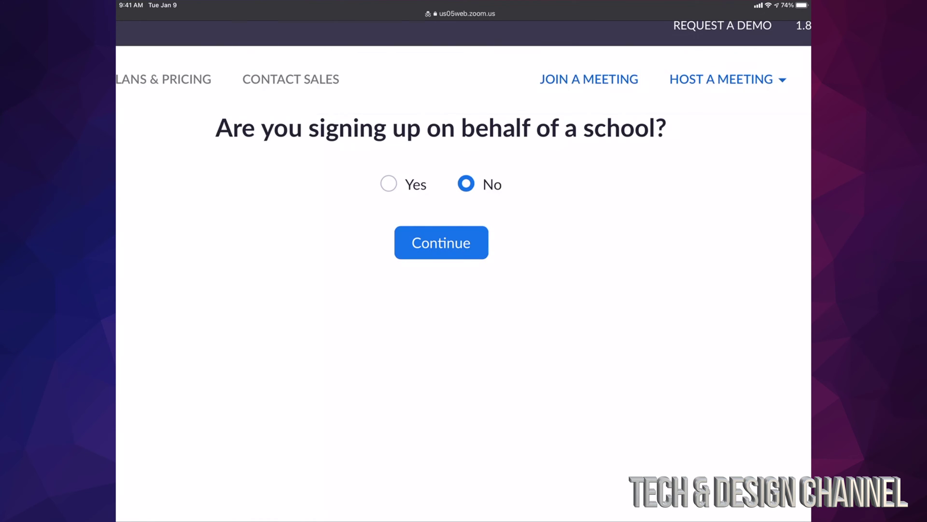
pyautogui.click(441, 243)
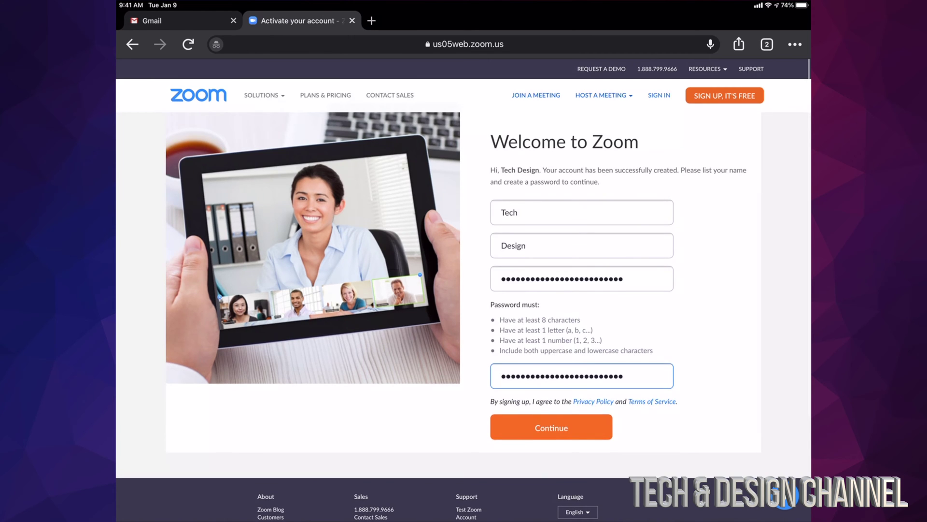
pyautogui.scroll(-3, 464, 290)
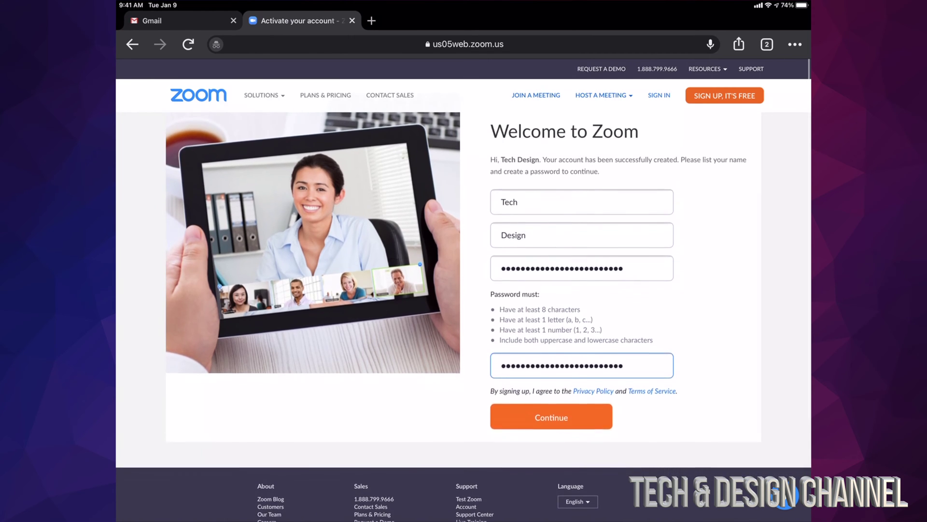
pyautogui.scroll(-1, 464, 290)
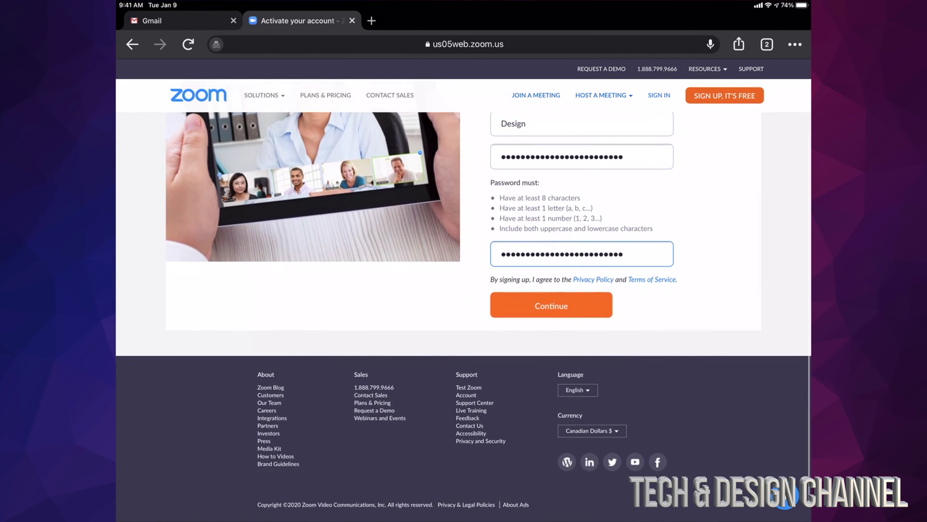
pyautogui.click(552, 305)
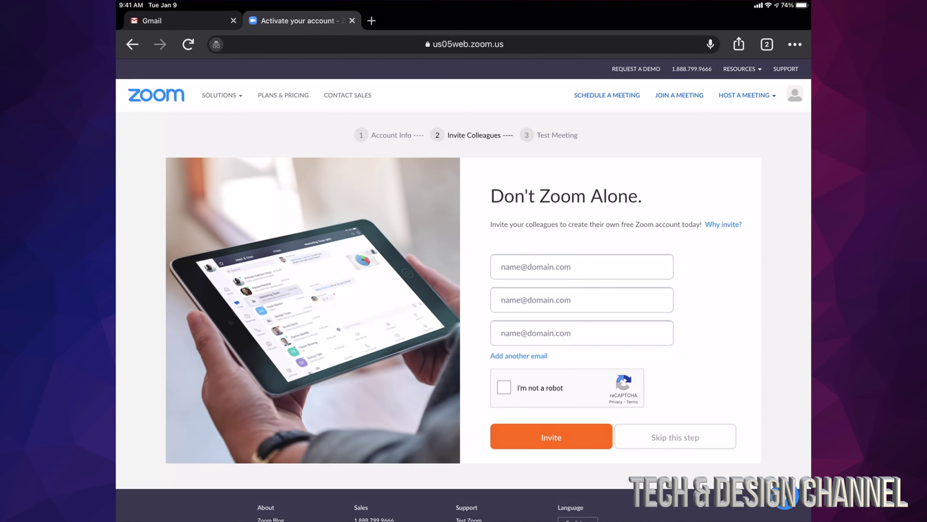
pyautogui.scroll(-5, 464, 290)
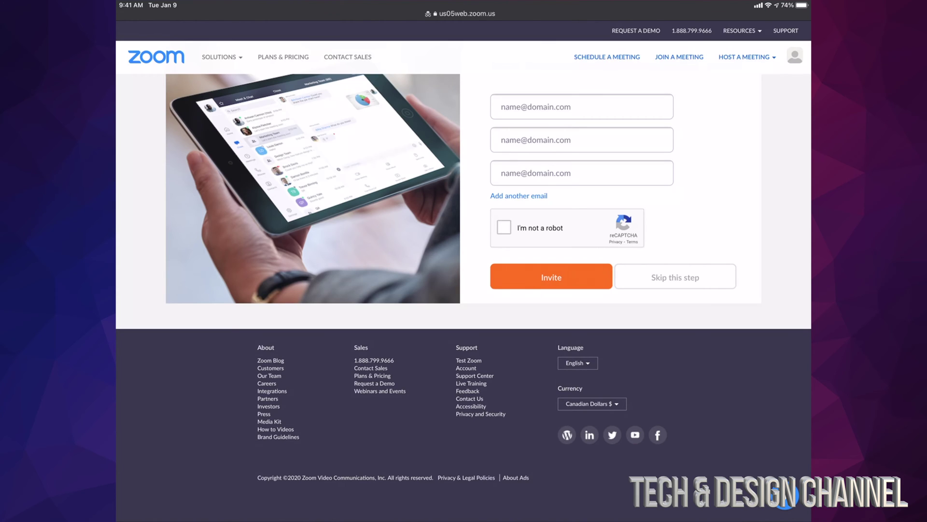
# Pass the crosswalk-image robot check and skip inviting colleagues
pyautogui.click(504, 228)
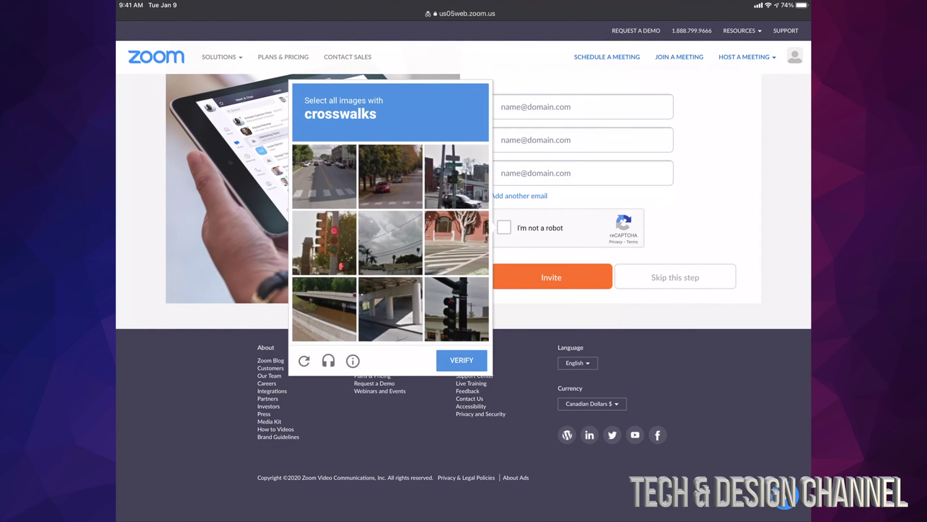
pyautogui.click(324, 176)
pyautogui.click(390, 176)
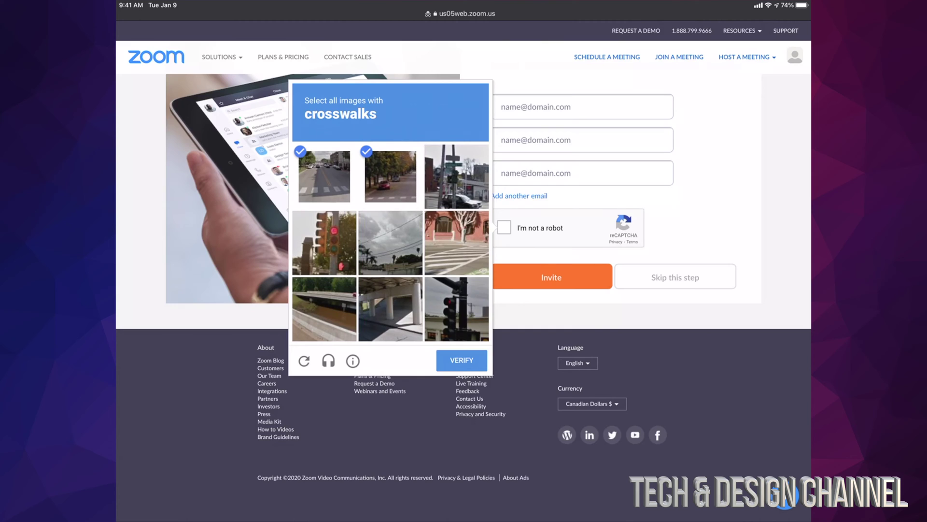
pyautogui.click(456, 243)
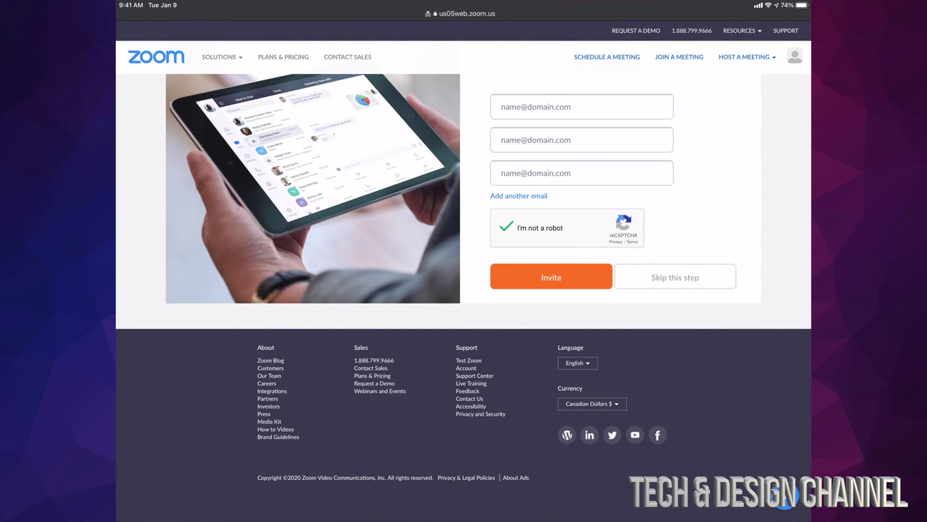
pyautogui.click(675, 277)
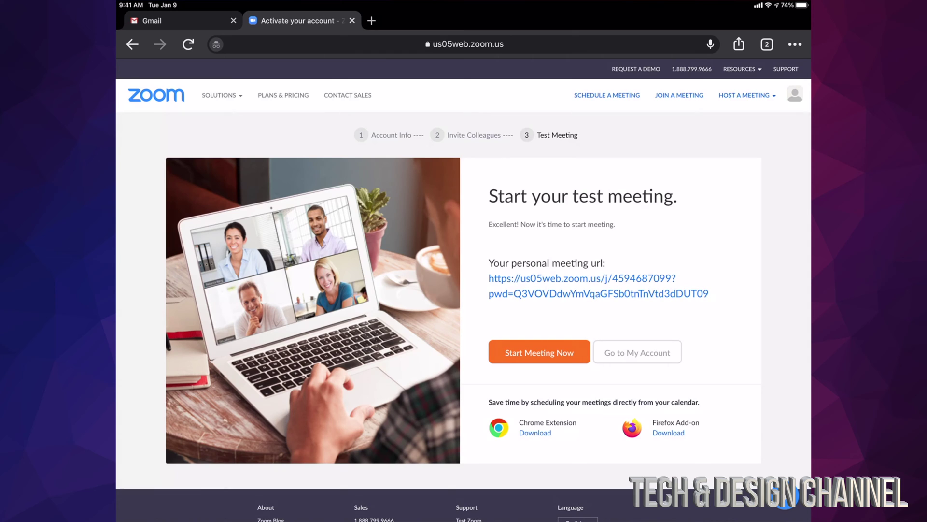
# View the new account's profile page, then return to the Zoom app's welcome screen
pyautogui.click(637, 352)
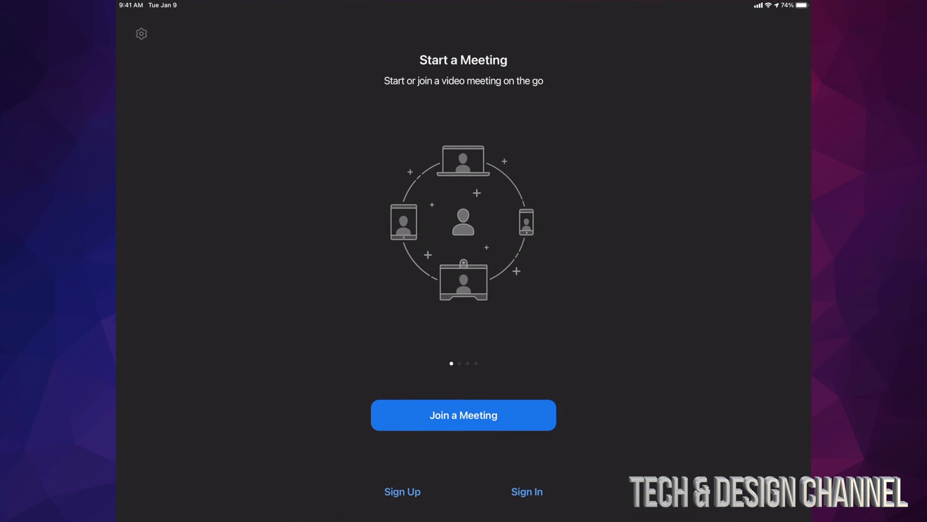
# Sign in to Zoom with the new account's email and password
pyautogui.click(527, 492)
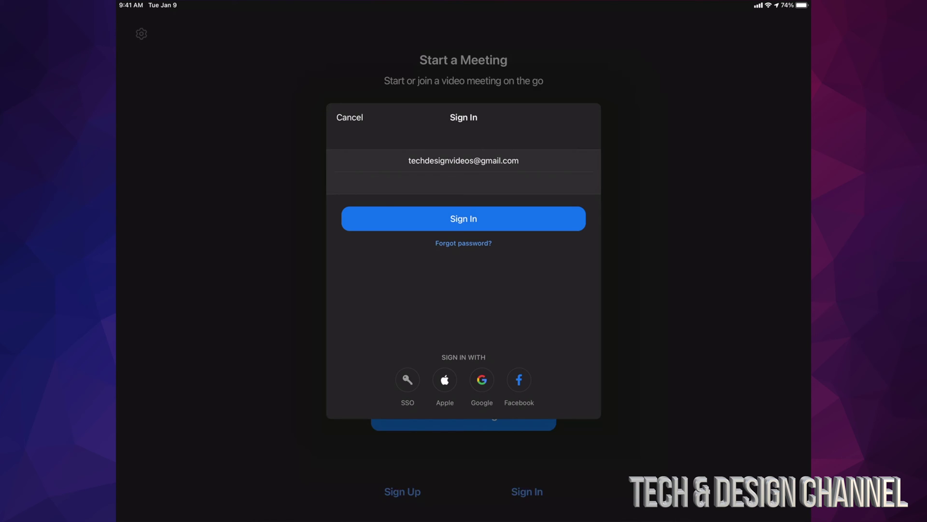
pyautogui.click(463, 218)
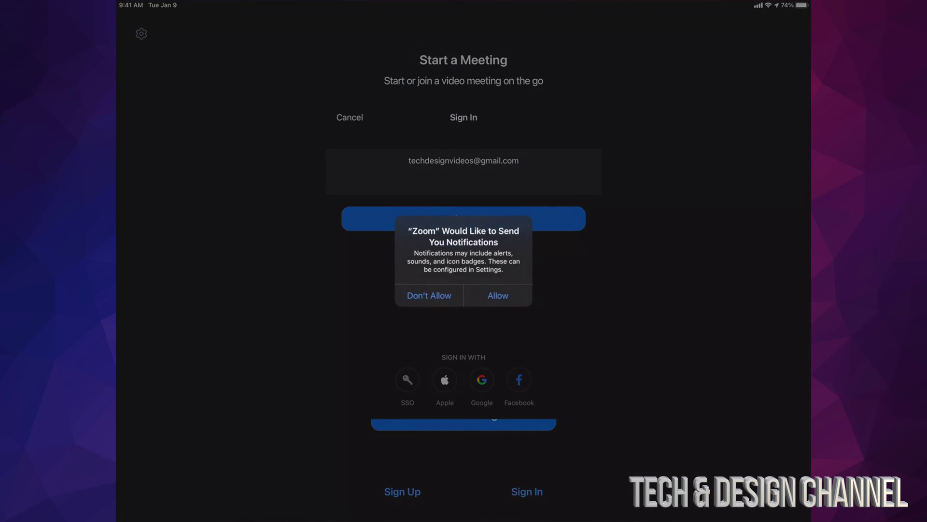
# Answer the notification, calendar and Siri permission requests and the save-password prompt
pyautogui.click(498, 295)
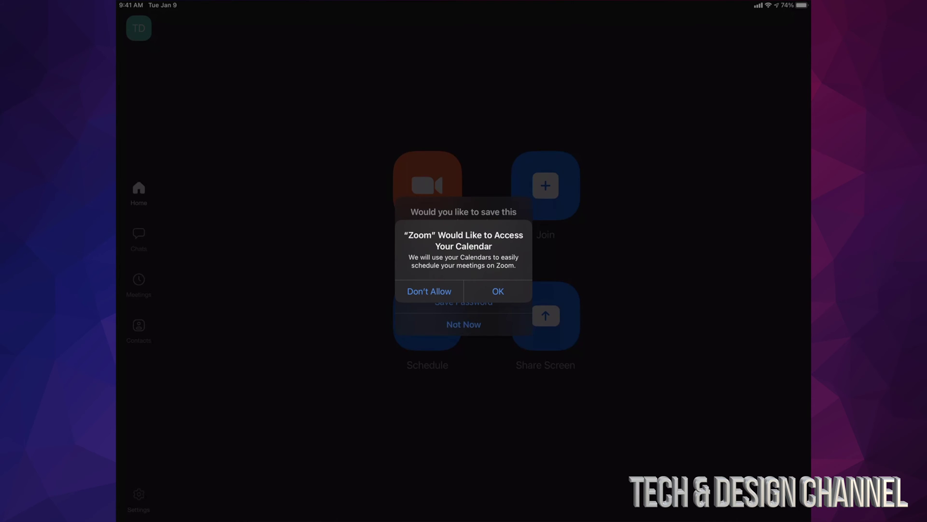
pyautogui.click(498, 291)
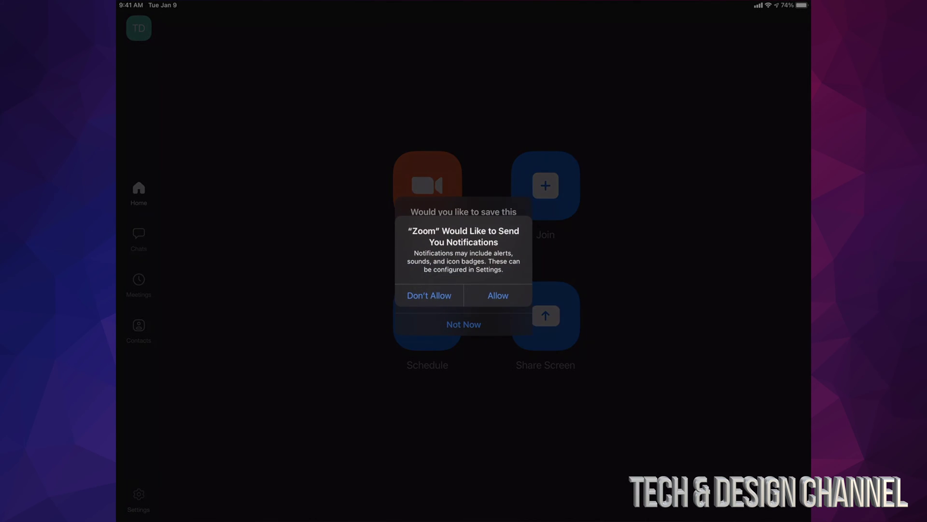
pyautogui.click(497, 291)
pyautogui.click(498, 303)
pyautogui.click(498, 295)
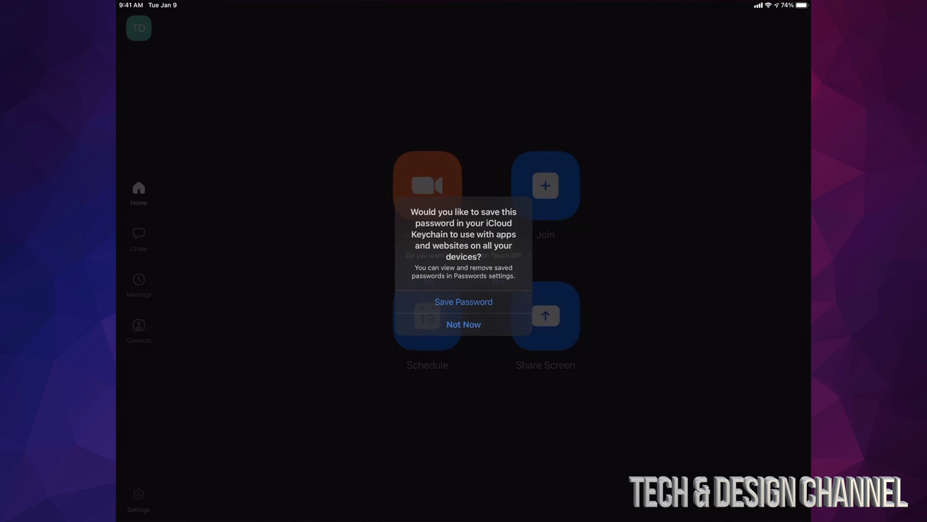
pyautogui.click(464, 324)
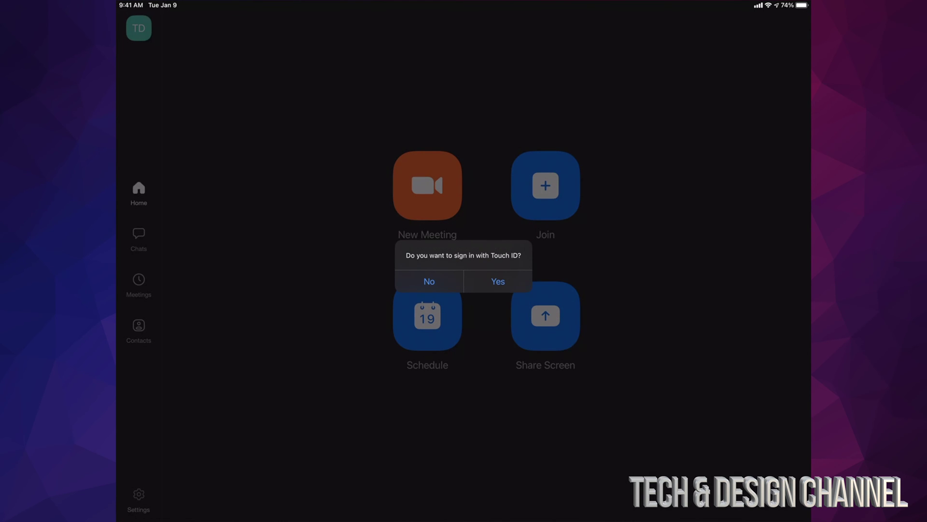
# Decline Touch ID sign-in, browse Chats, Meetings and Contacts, then go back Home
pyautogui.click(429, 281)
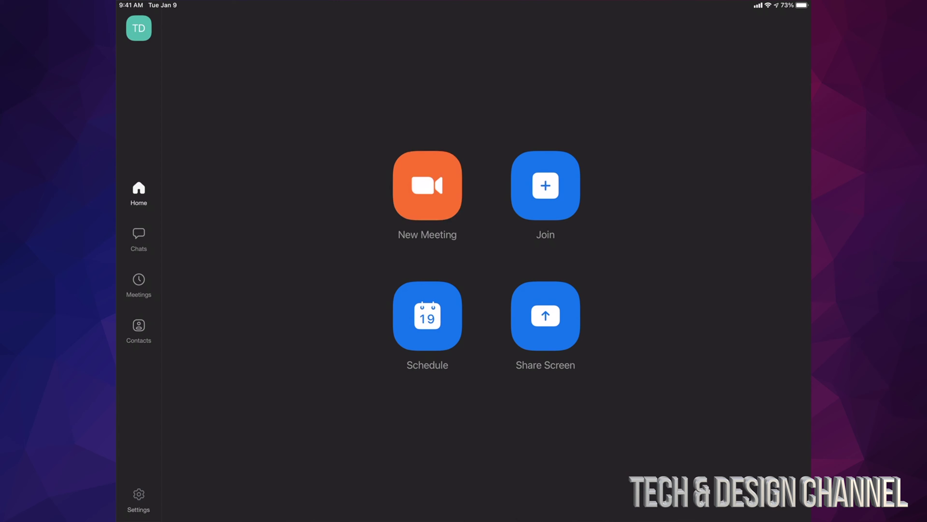
pyautogui.click(138, 239)
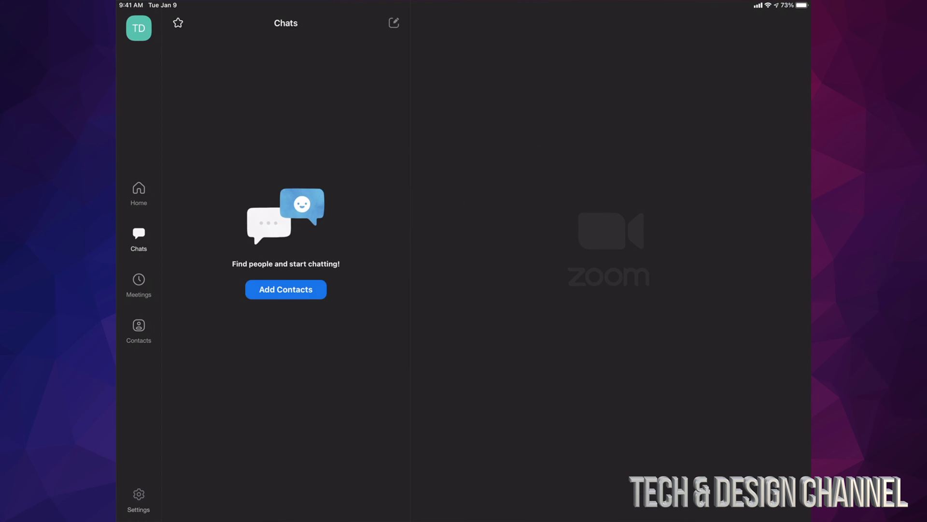
pyautogui.click(138, 285)
pyautogui.click(138, 330)
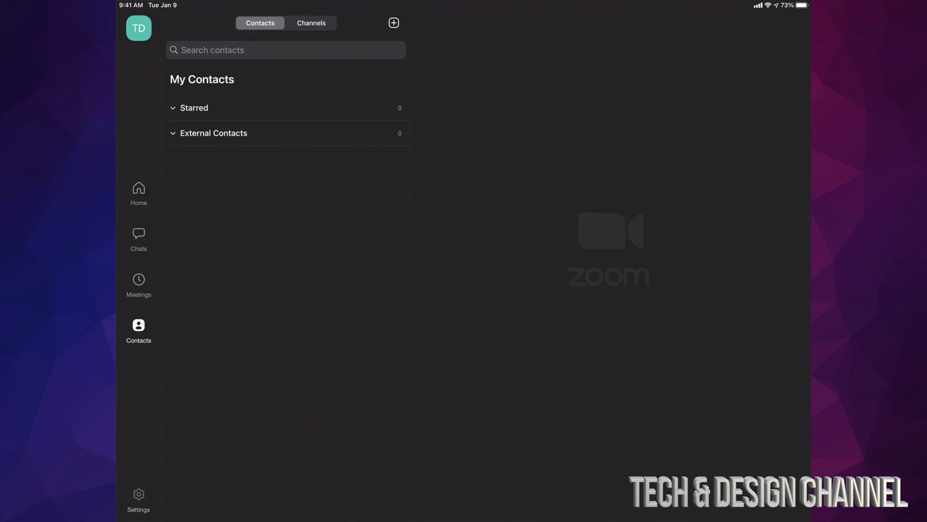
pyautogui.click(139, 194)
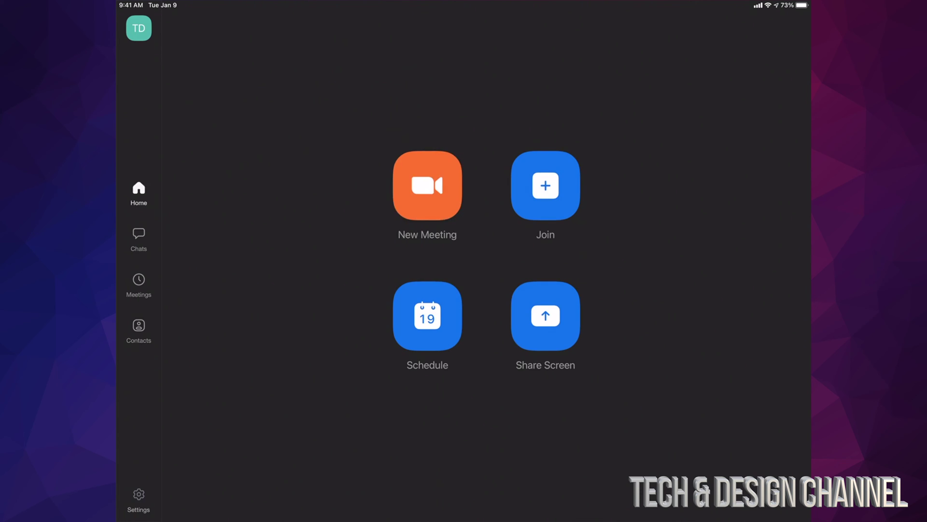